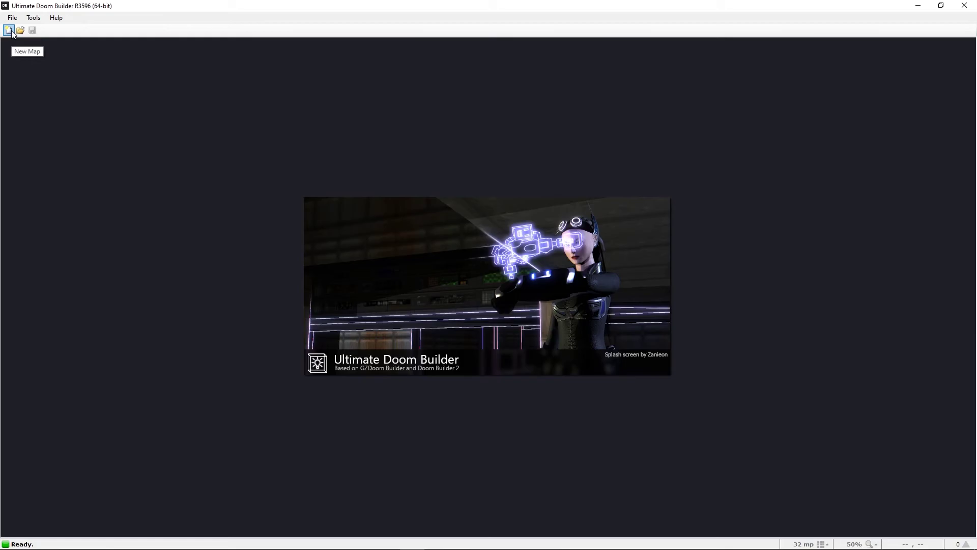
Create a new map named MAP01 using the GZDoom: Doom 2 (UDMF) game configuration.
click(9, 30)
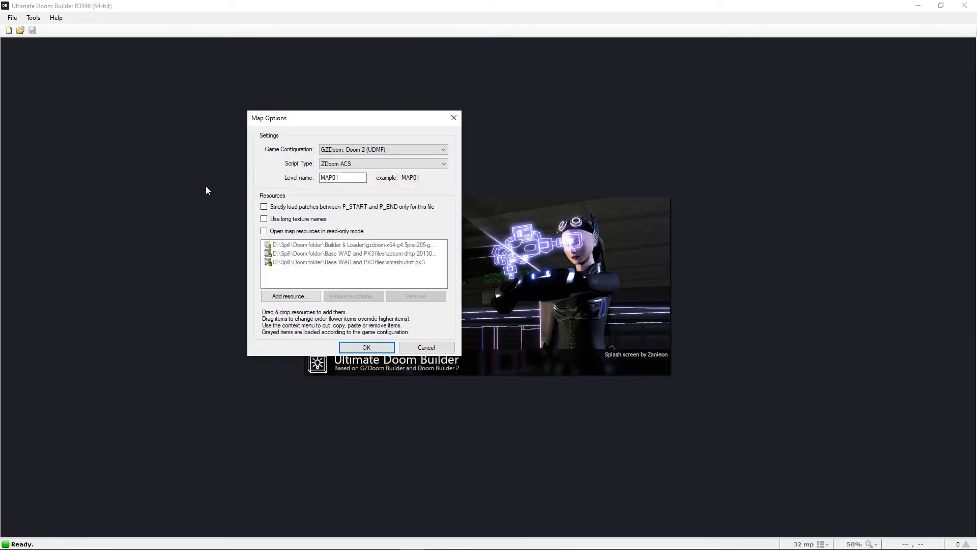
click(440, 153)
click(434, 152)
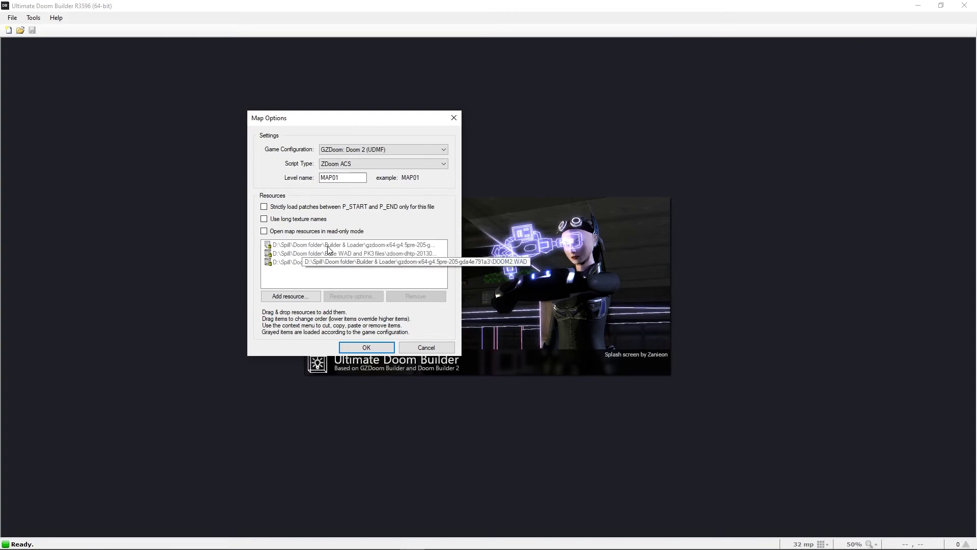
click(381, 348)
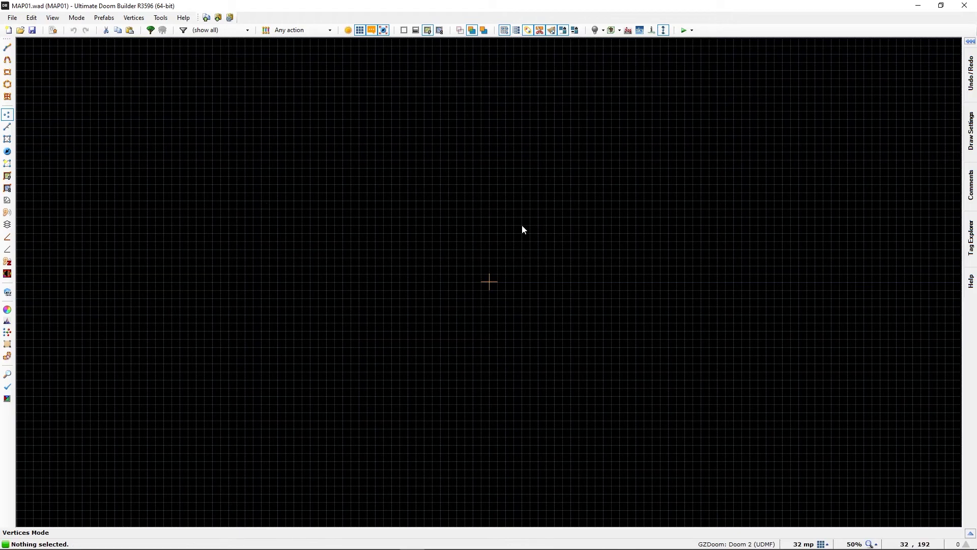
Save the map with file name 'Tutorial' in the Doom/NewTutorial folder.
click(13, 19)
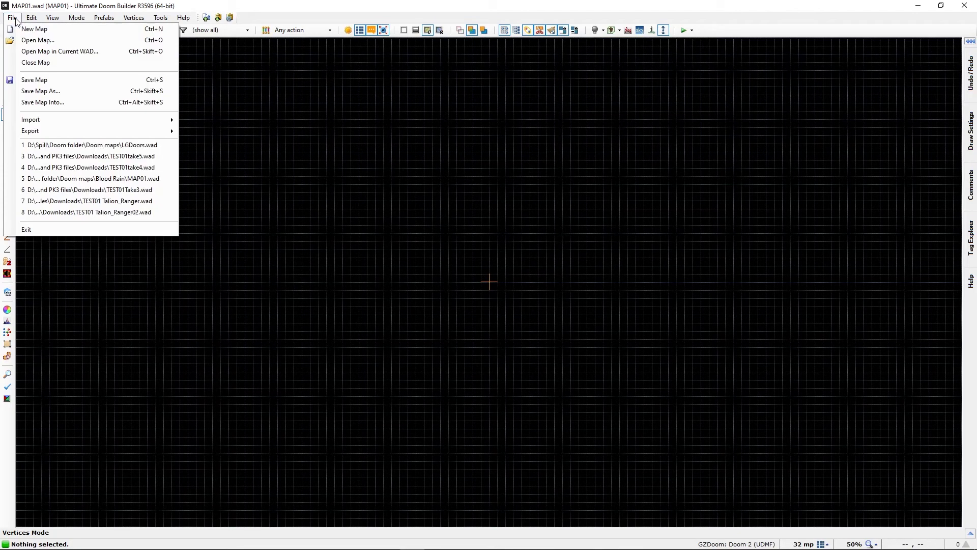
click(41, 80)
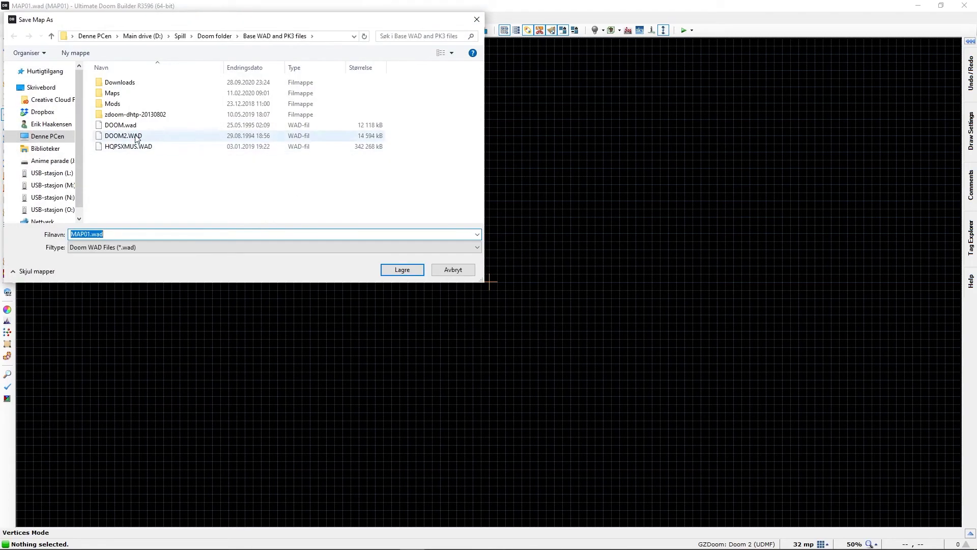
click(216, 37)
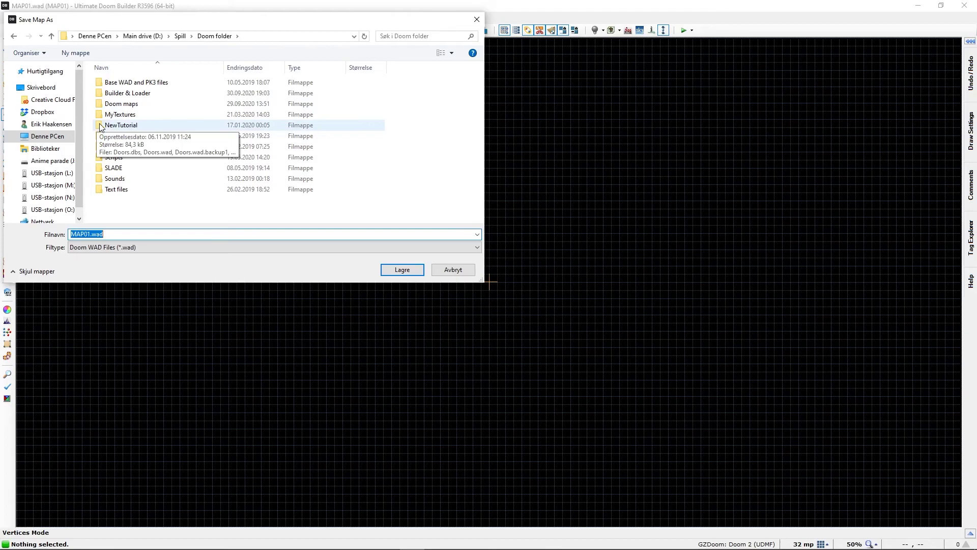
double_click(100, 126)
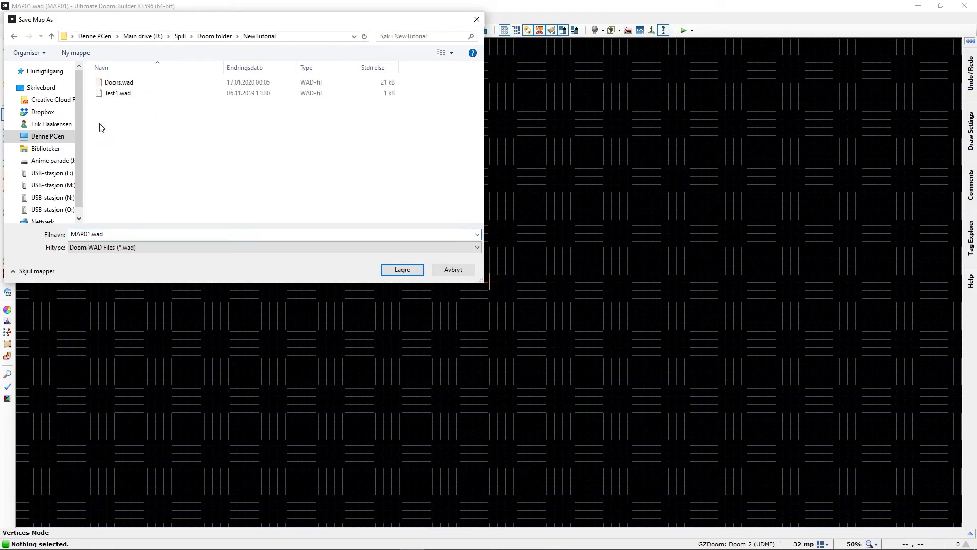
click(101, 234)
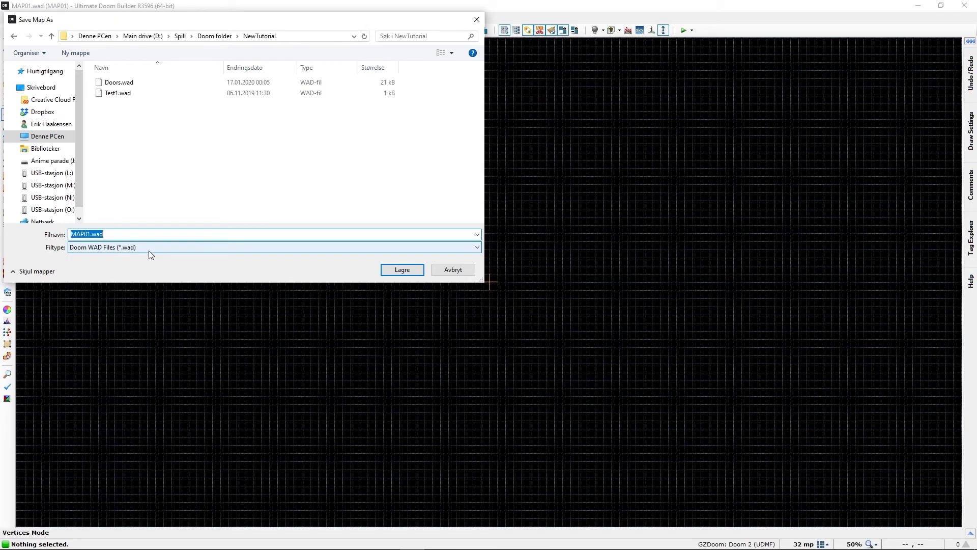
text(Tutorial)
key(Return)
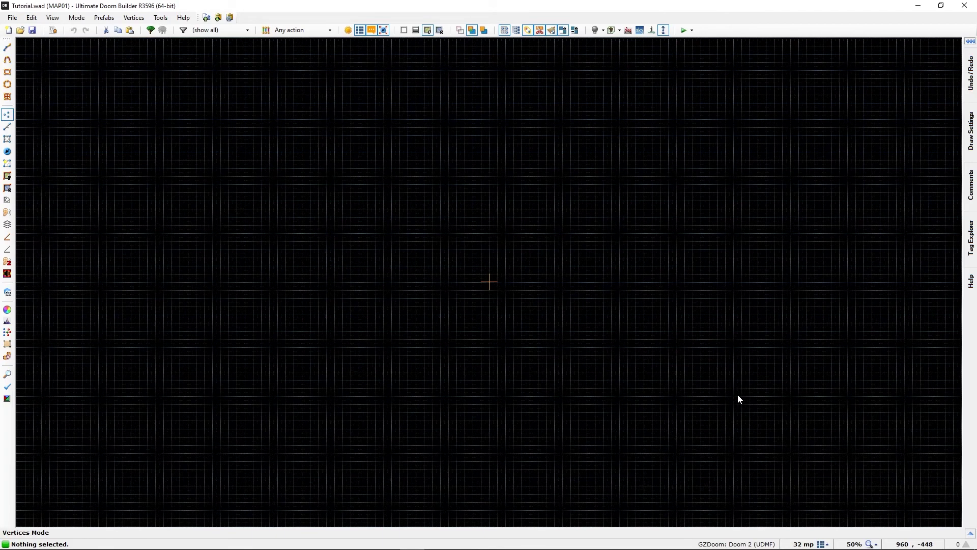
Increase the grid size from 32 to 64 map units with the ] key.
key(])
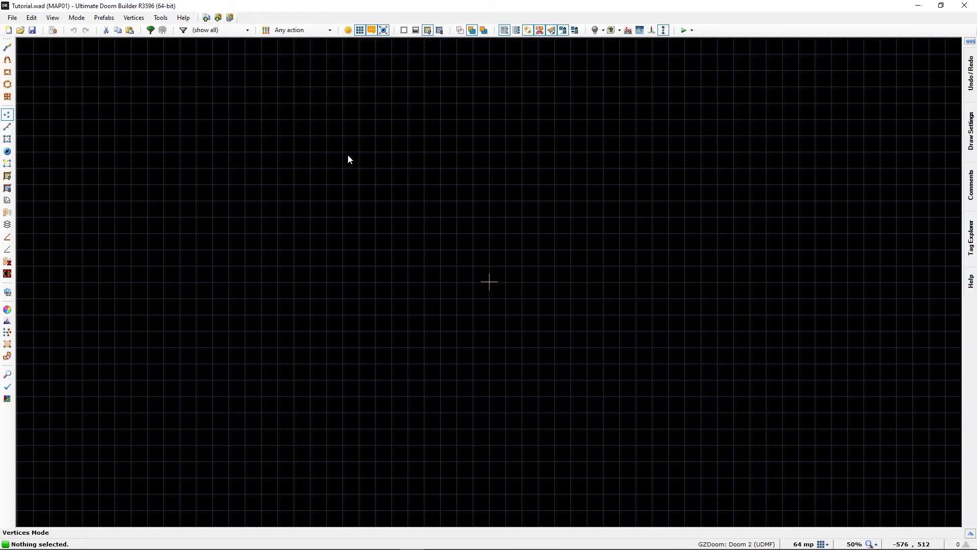
Switch the grid to 32 map units, then back to 64.
key(bracketleft)
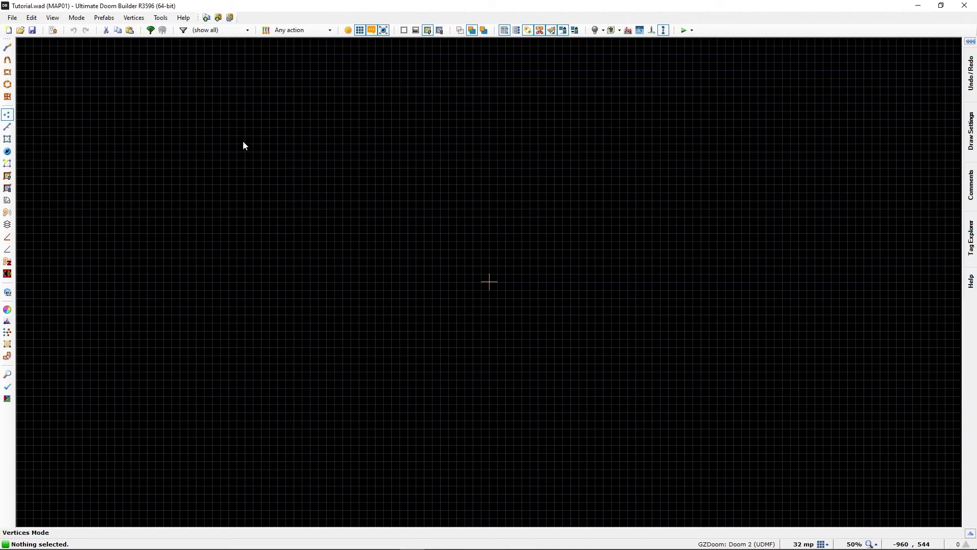
key(bracketright)
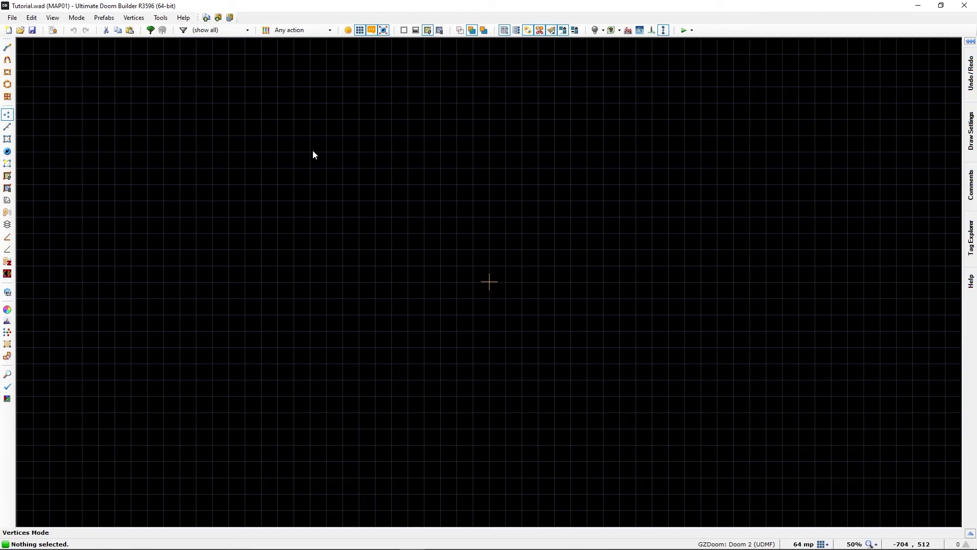
click(8, 48)
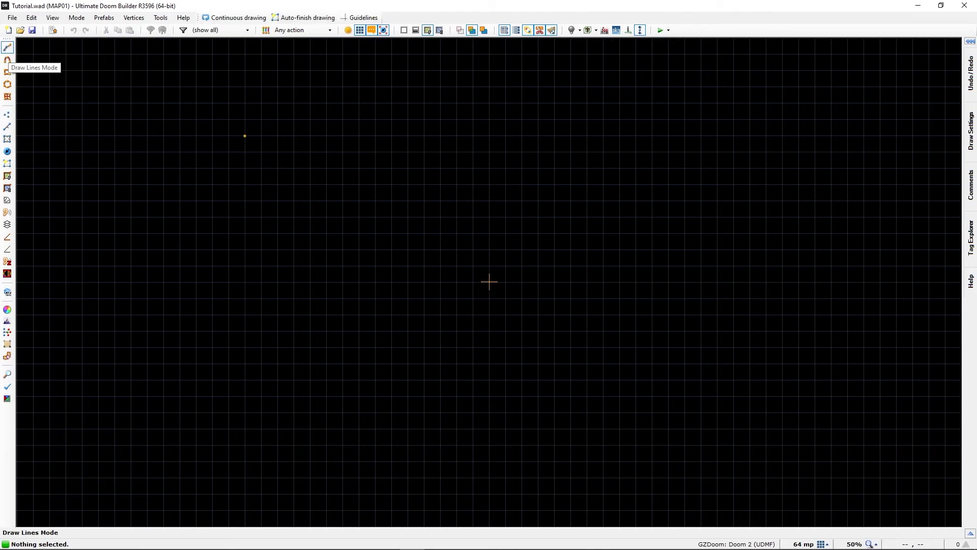
click(228, 119)
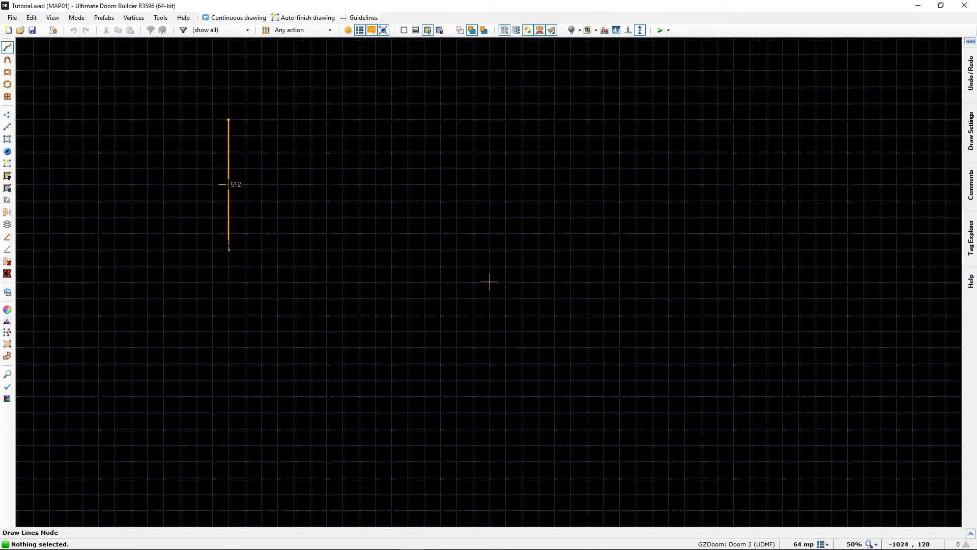
click(228, 250)
right_click(196, 283)
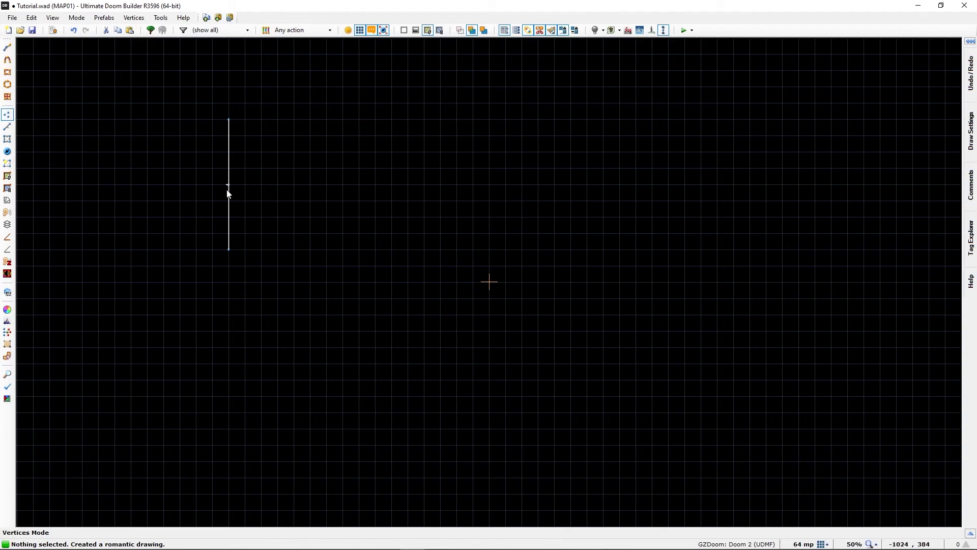
key(ctrl+z)
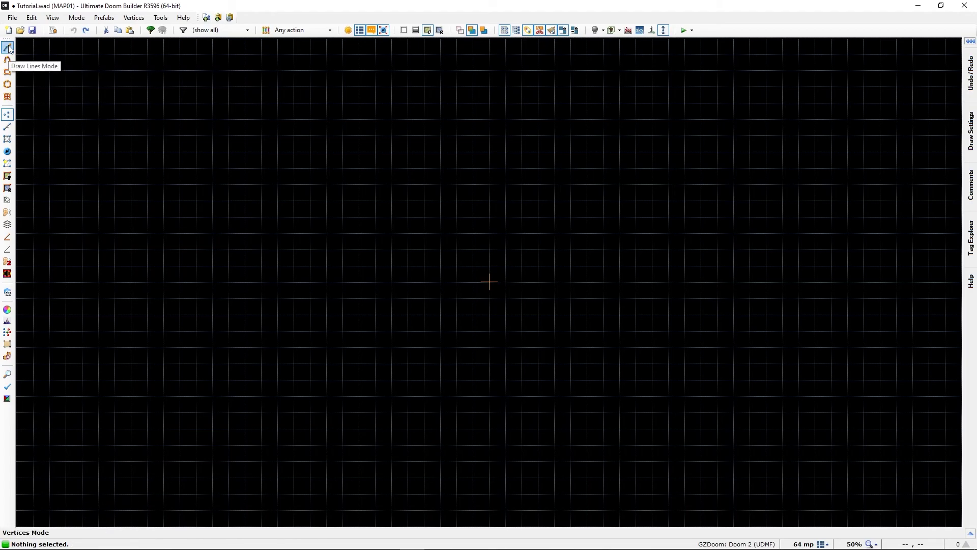
key(ctrl+d)
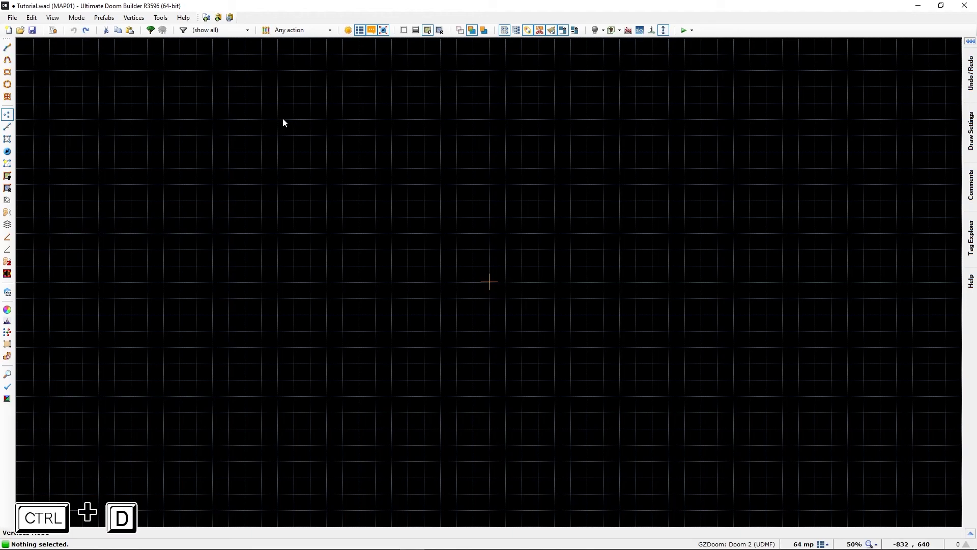
click(261, 119)
click(262, 266)
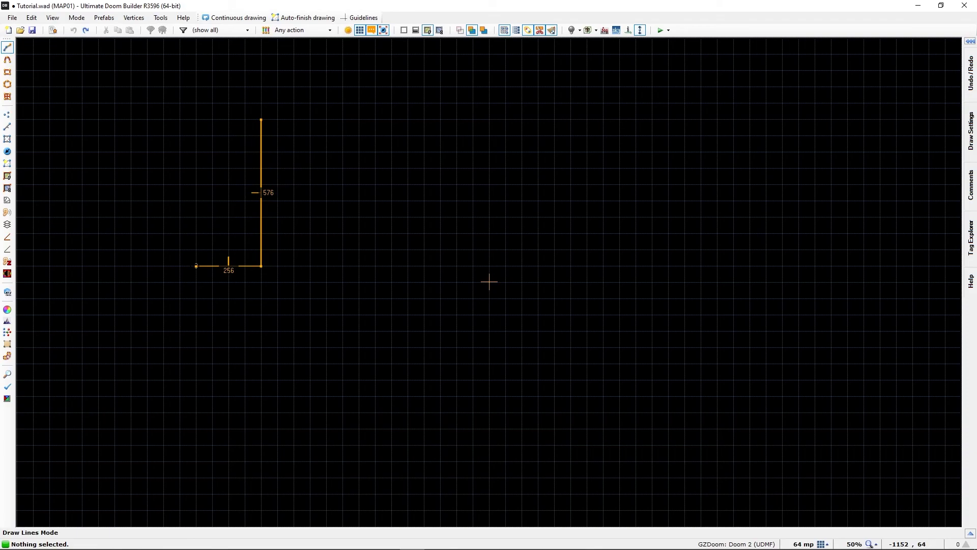
click(196, 265)
click(196, 120)
click(261, 120)
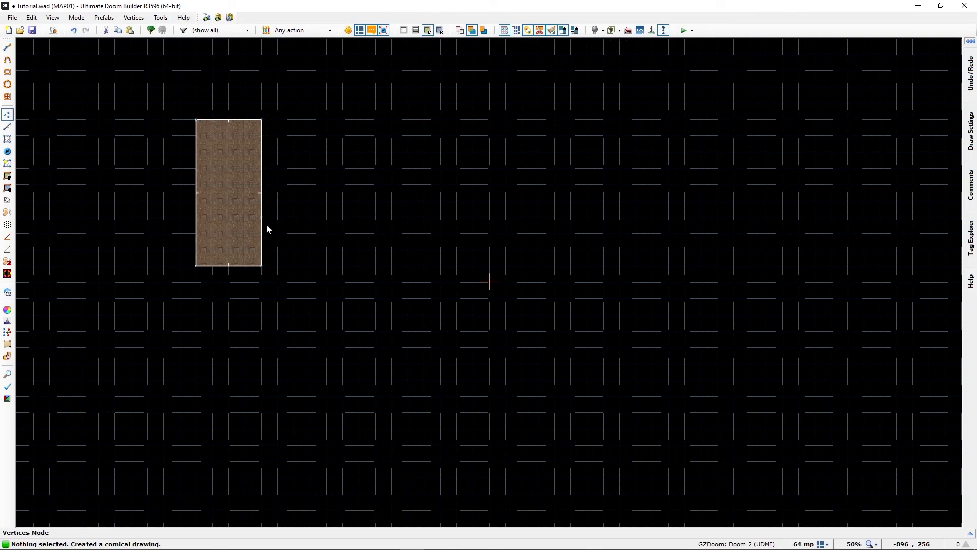
key(ctrl+z)
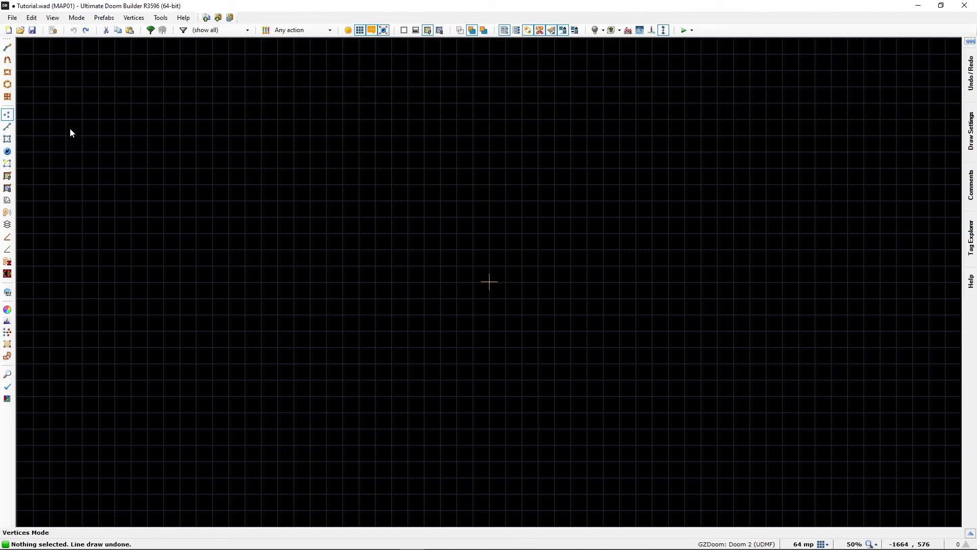
click(7, 60)
click(131, 168)
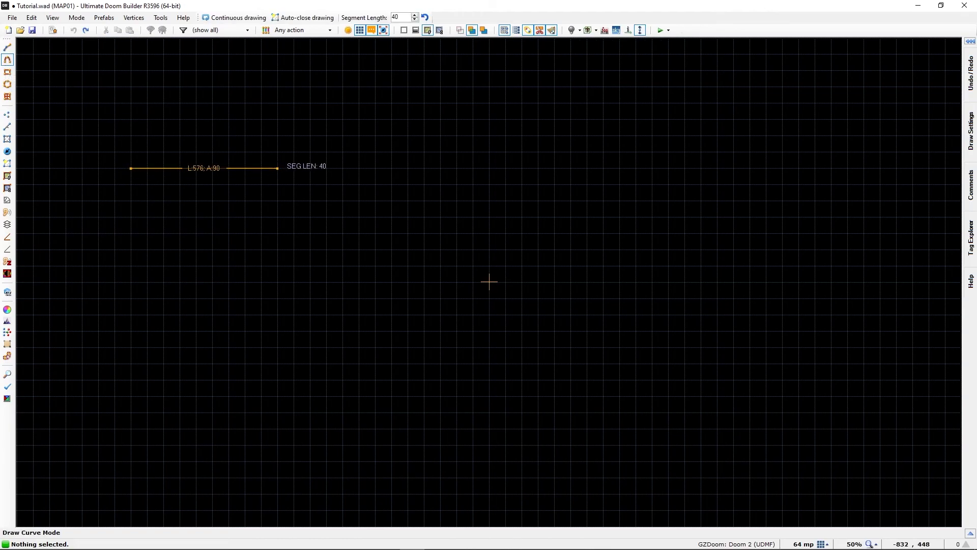
click(278, 168)
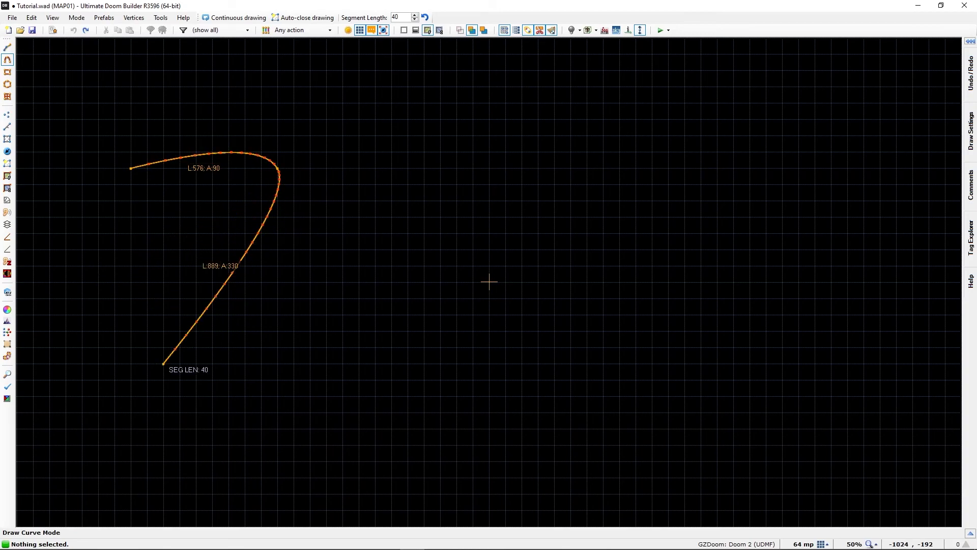
click(98, 298)
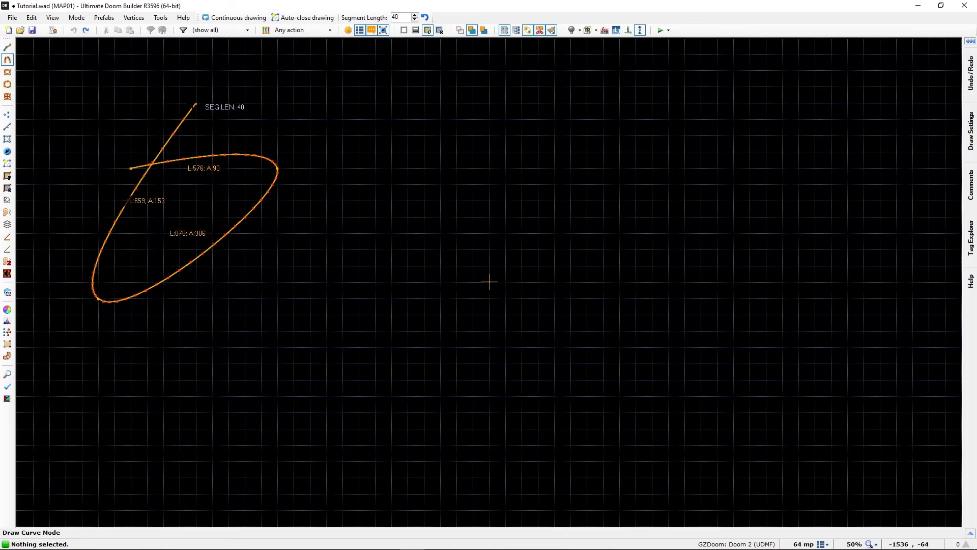
click(98, 119)
click(131, 168)
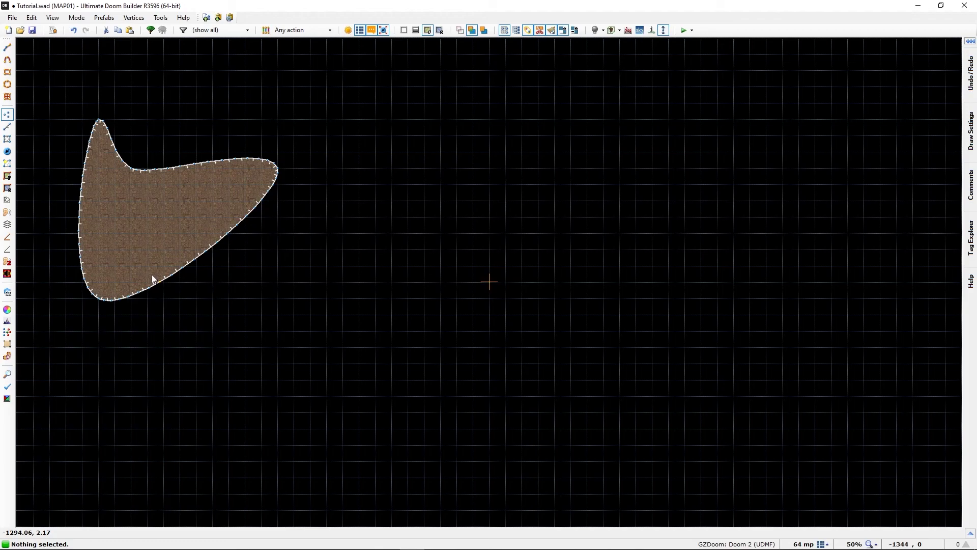
key(ctrl+z)
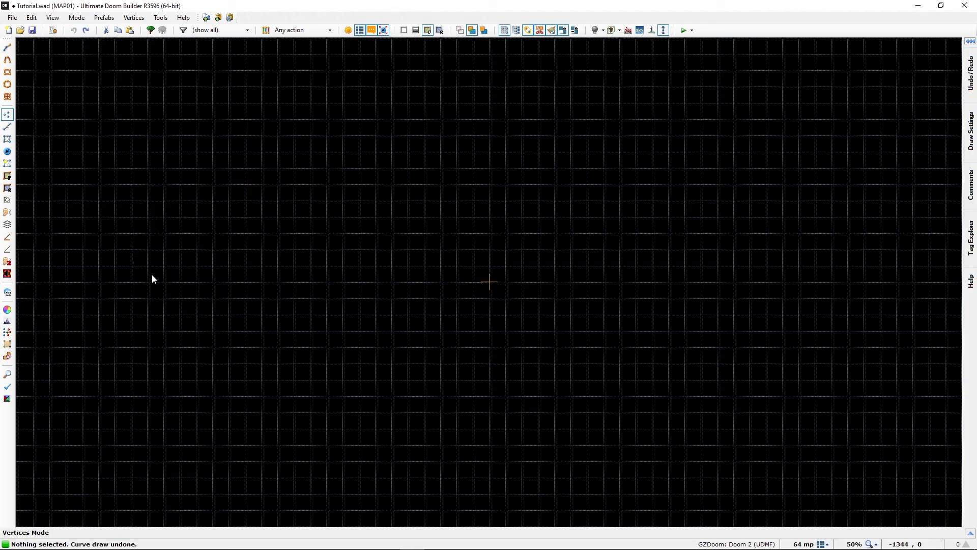
click(7, 73)
mouse_move(163, 120)
mouse_down()
mouse_move(262, 190)
mouse_move(359, 218)
mouse_move(360, 234)
mouse_up()
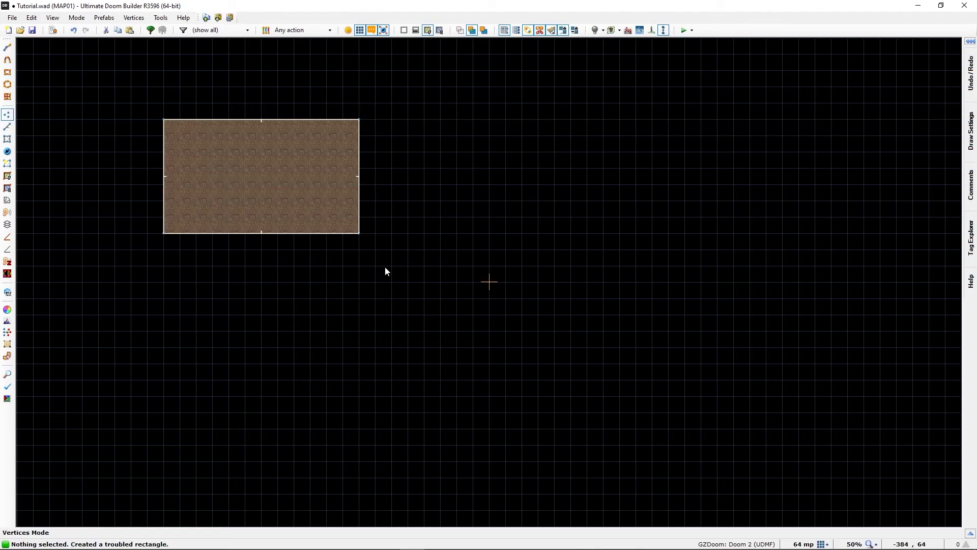
key(ctrl+z)
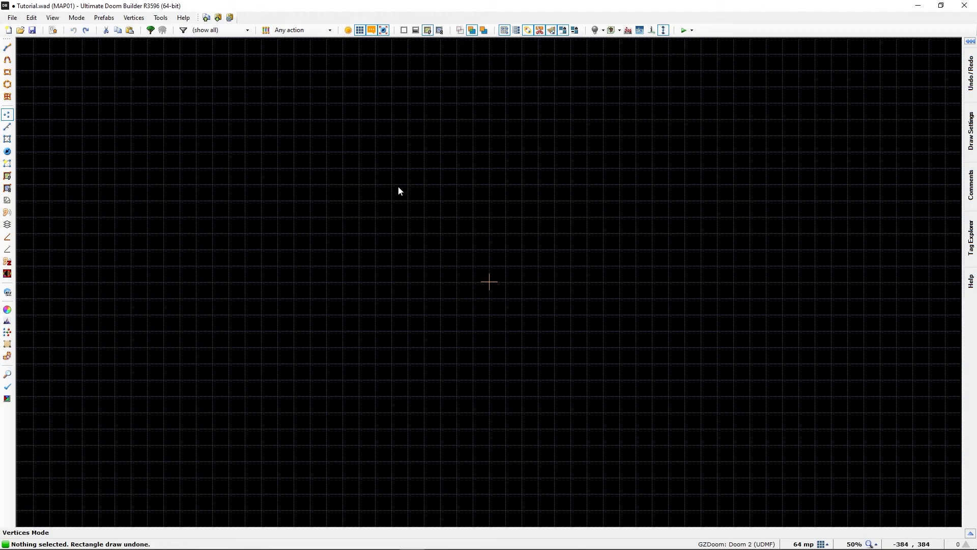
key(ctrl+shift+d)
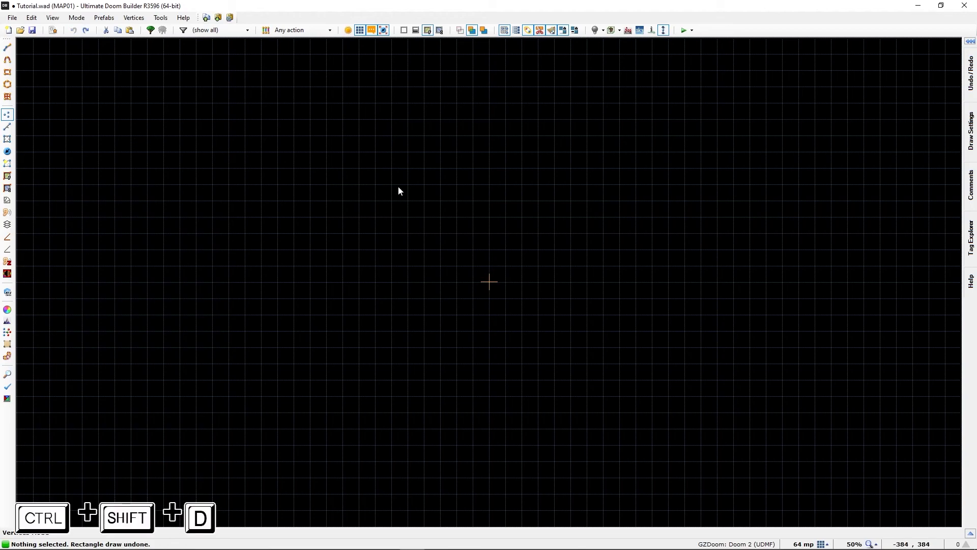
key(ctrl+shift+d)
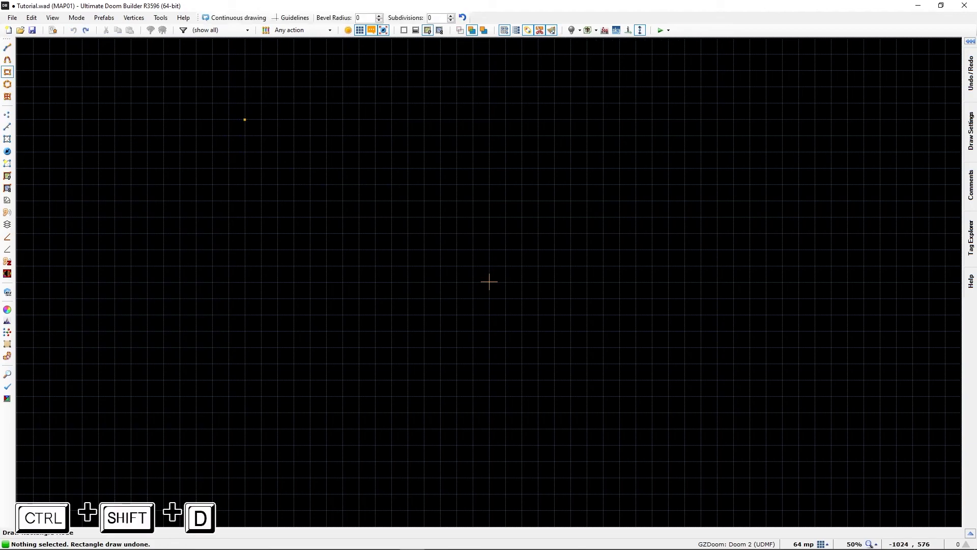
mouse_move(229, 103)
mouse_down()
mouse_move(310, 203)
mouse_move(425, 306)
mouse_up()
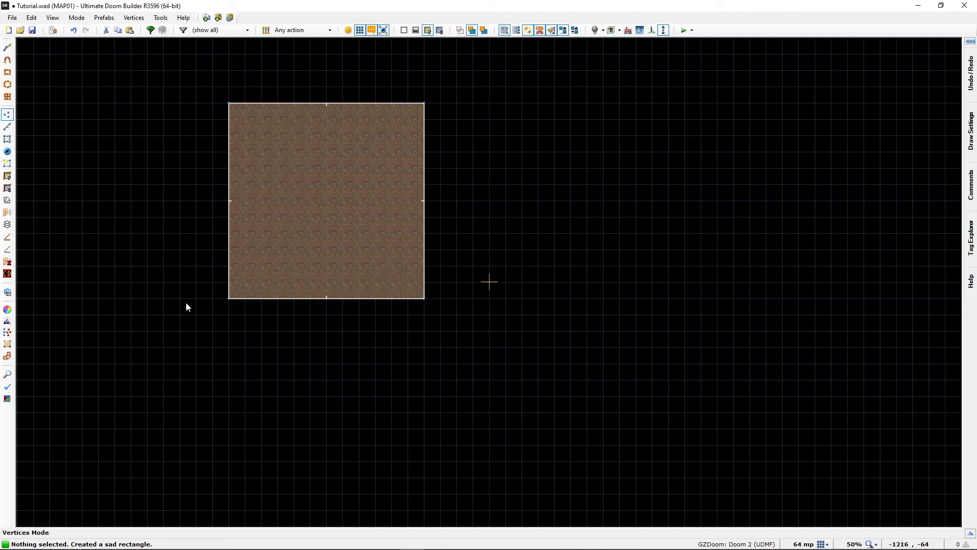
key(ctrl+z)
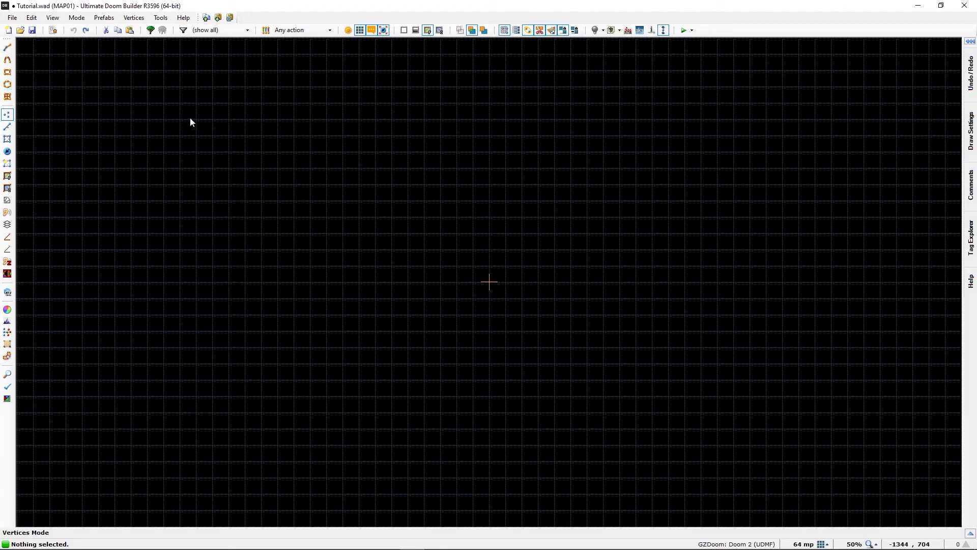
key(shift+alt+d)
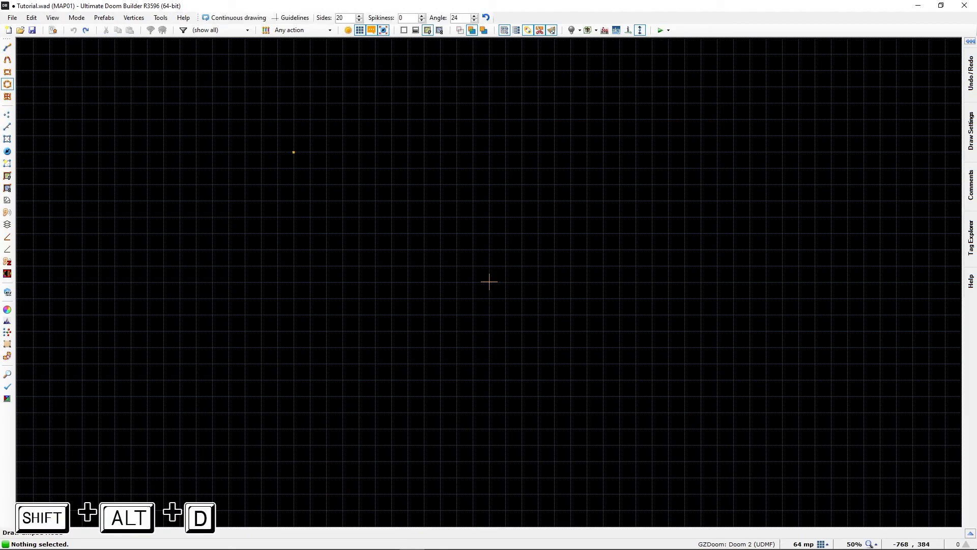
click(298, 154)
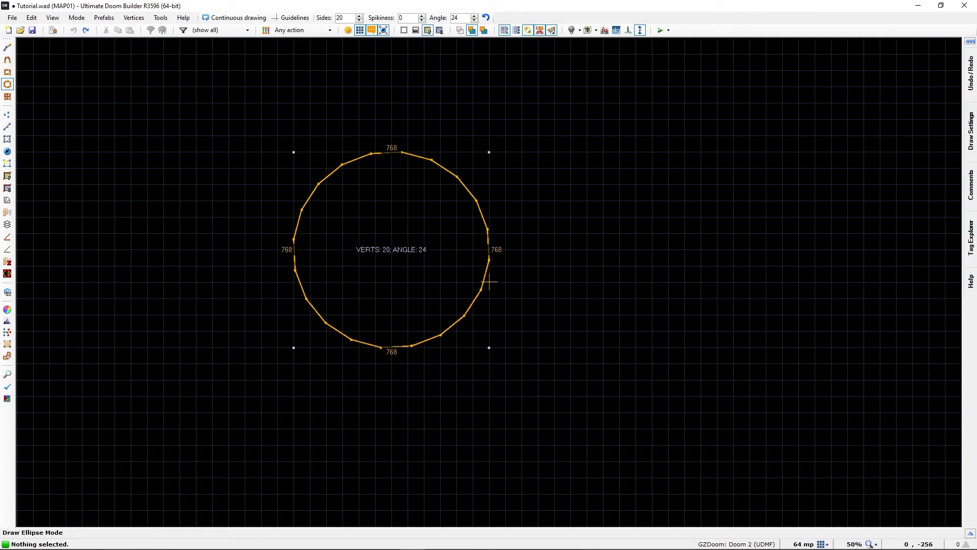
click(489, 282)
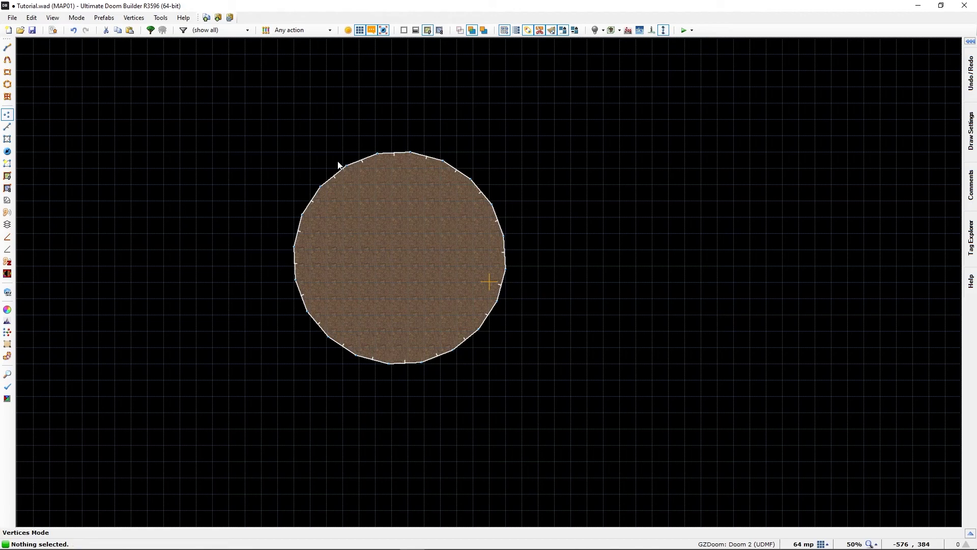
scroll(384, 152, up, 2)
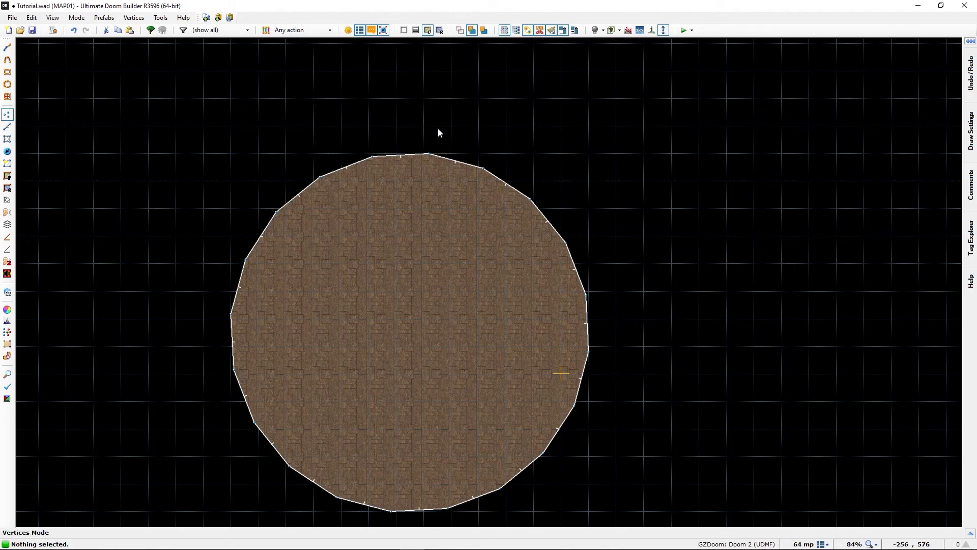
scroll(341, 248, down, 1)
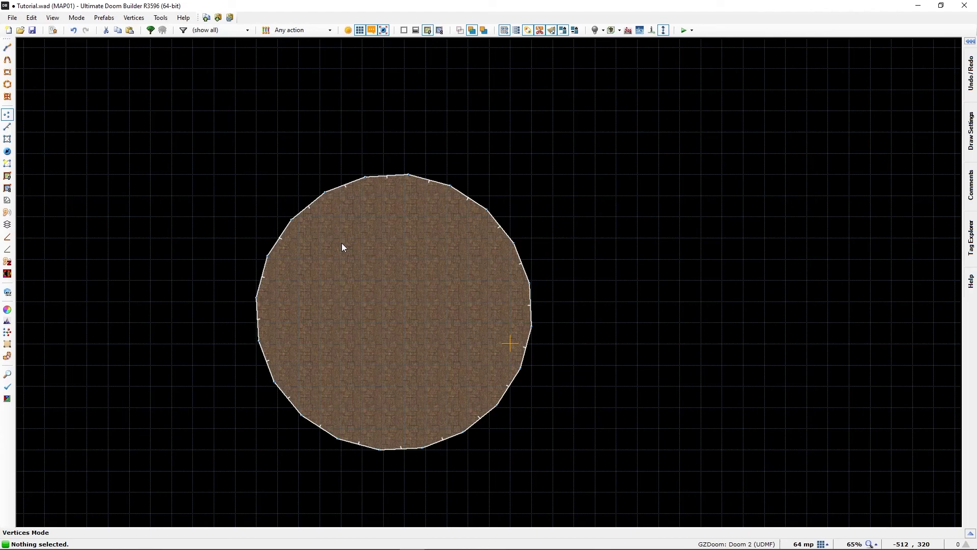
key(e)
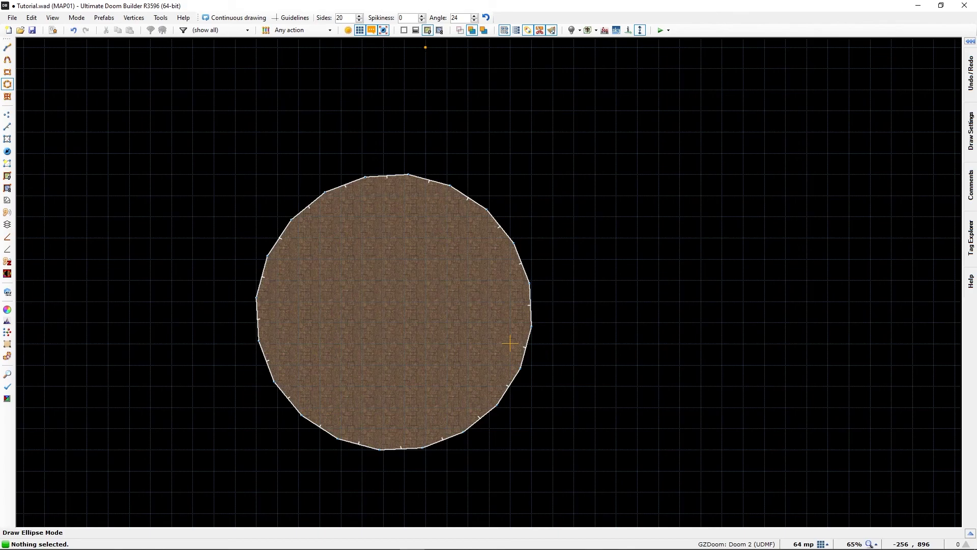
key(Escape)
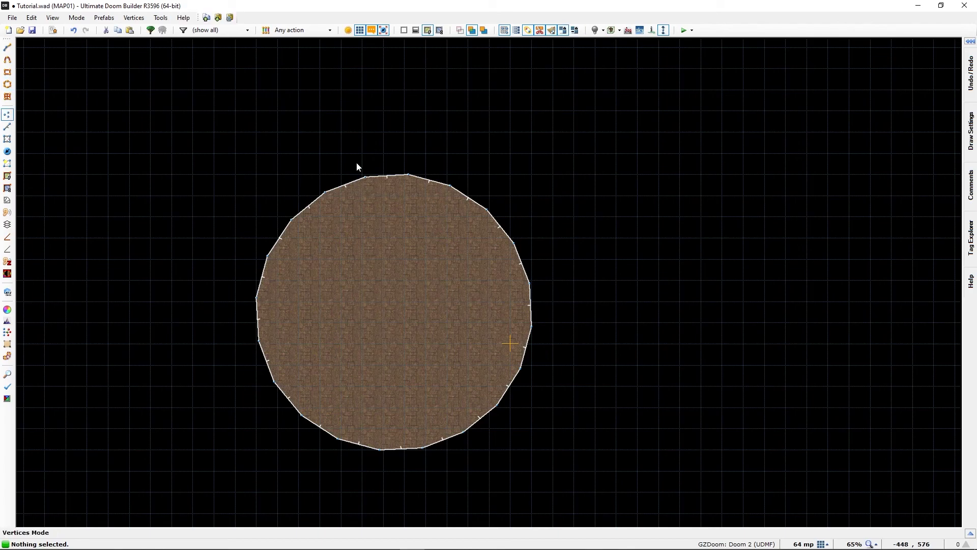
key(ctrl+z)
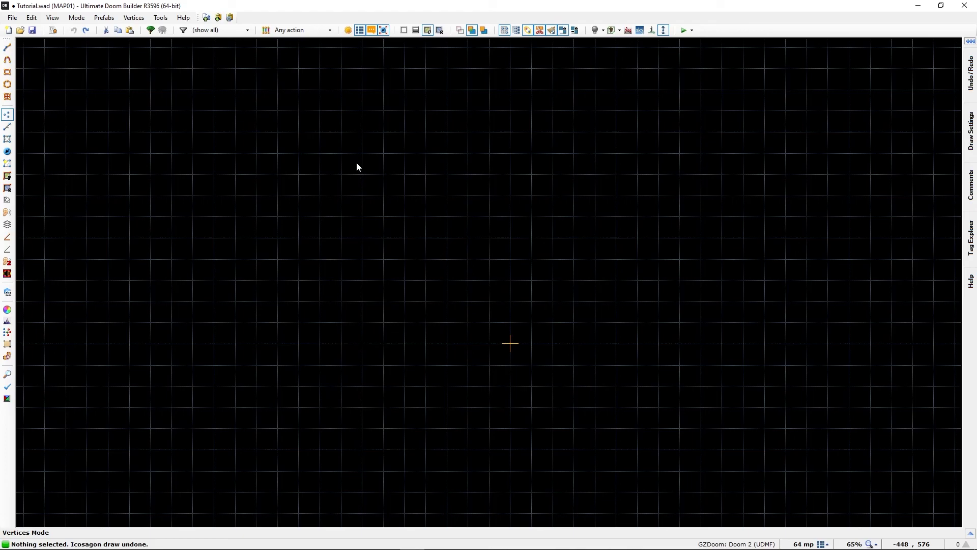
Drag out a square room sector in rectangle mode and zoom to fit it.
key(r)
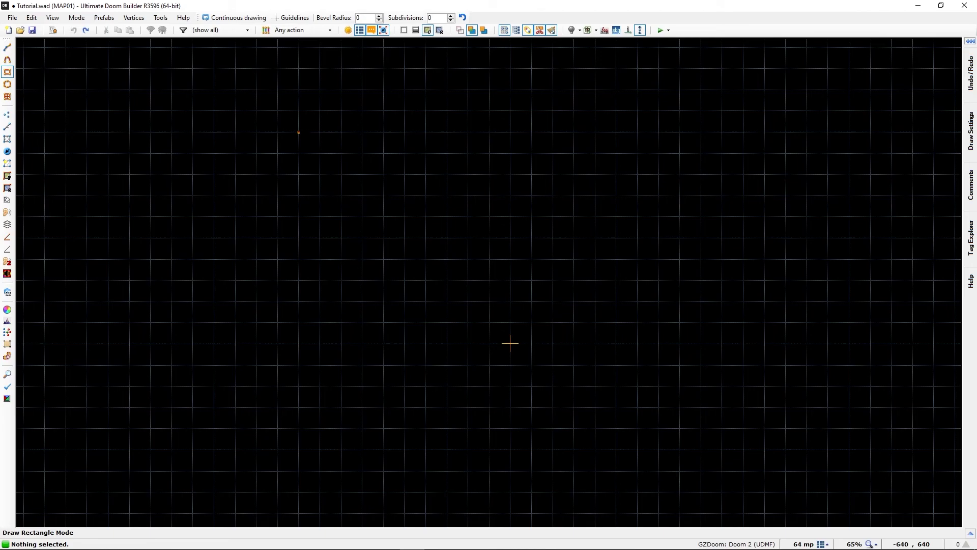
mouse_move(298, 131)
mouse_down()
mouse_move(426, 217)
mouse_move(469, 217)
mouse_move(468, 301)
mouse_up()
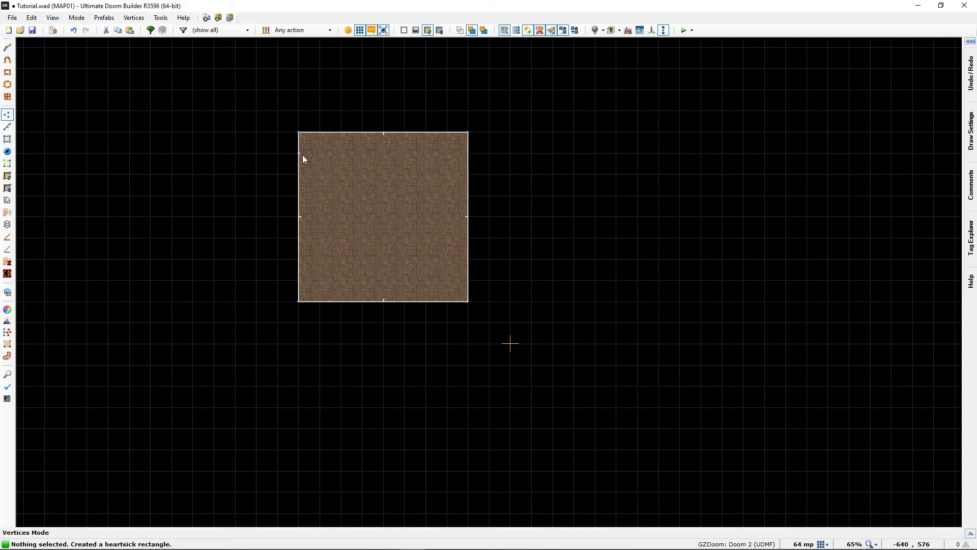
key(Home)
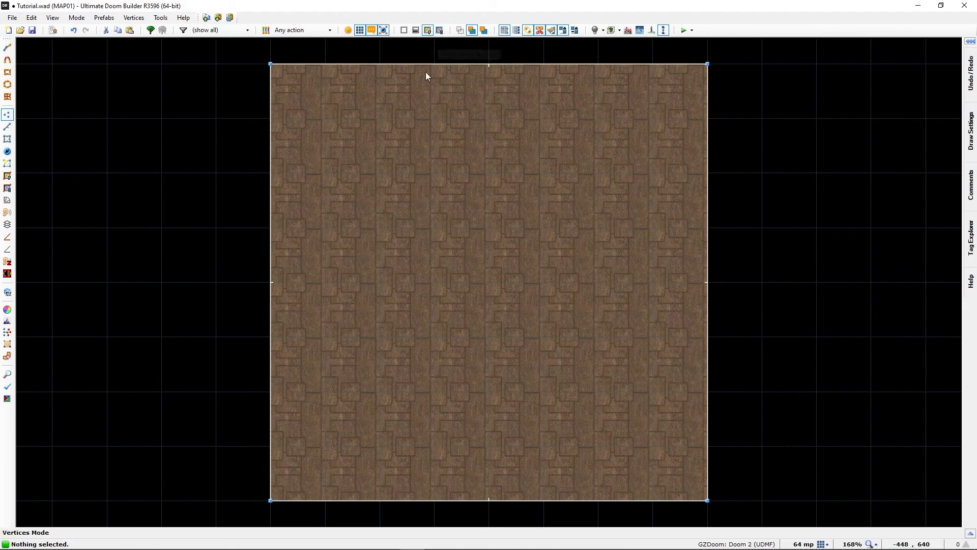
Cycle the display through ceiling textures and brightness levels to wireframe view.
click(440, 31)
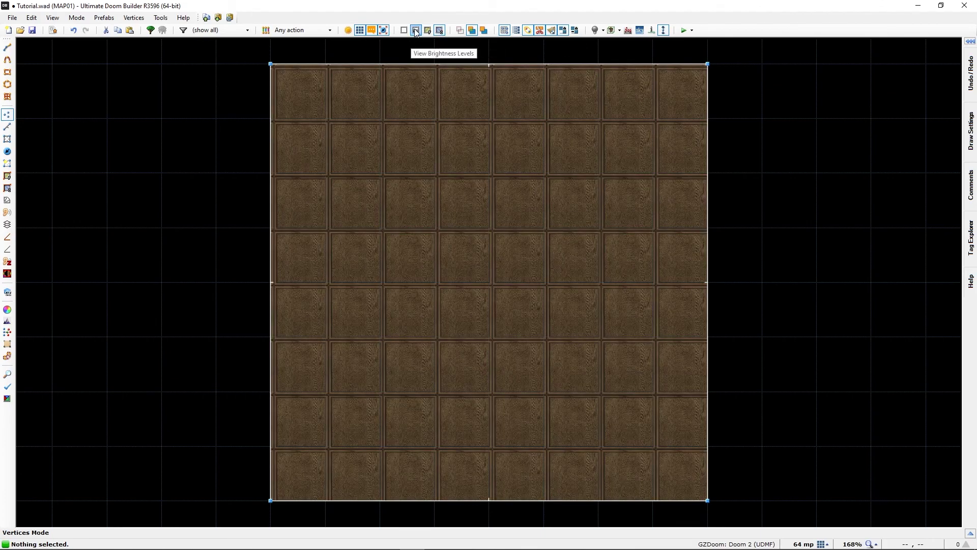
click(416, 31)
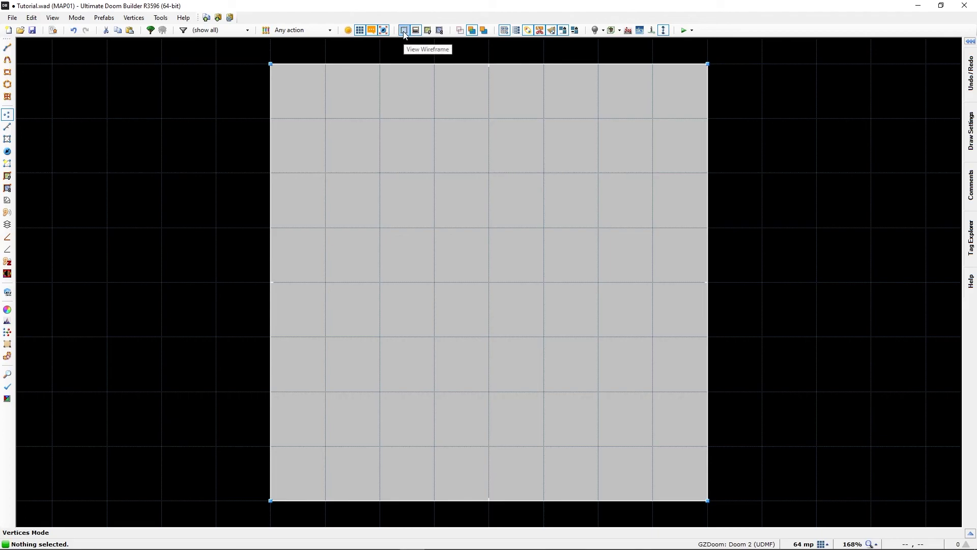
click(405, 31)
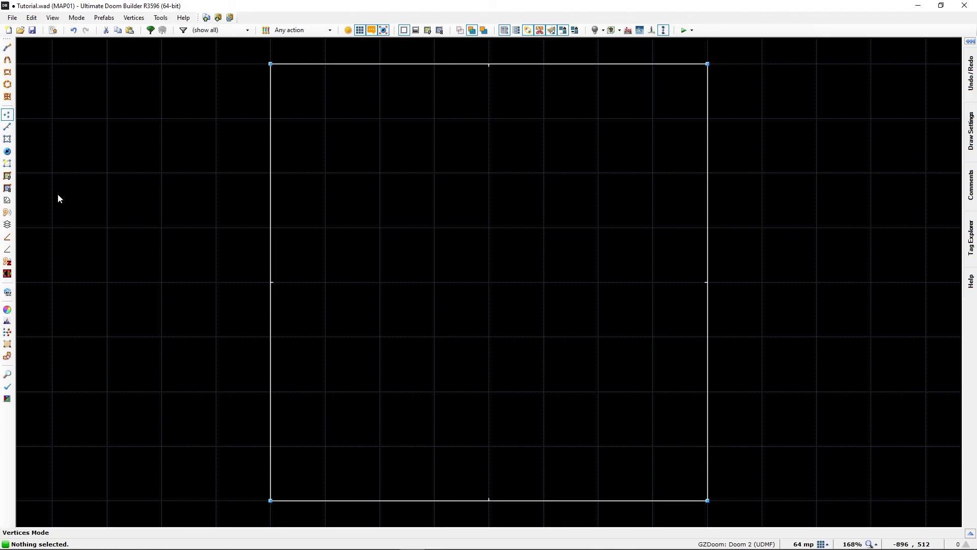
Insert a Player 1 start near the room's south wall with its angle set to 90.
click(8, 154)
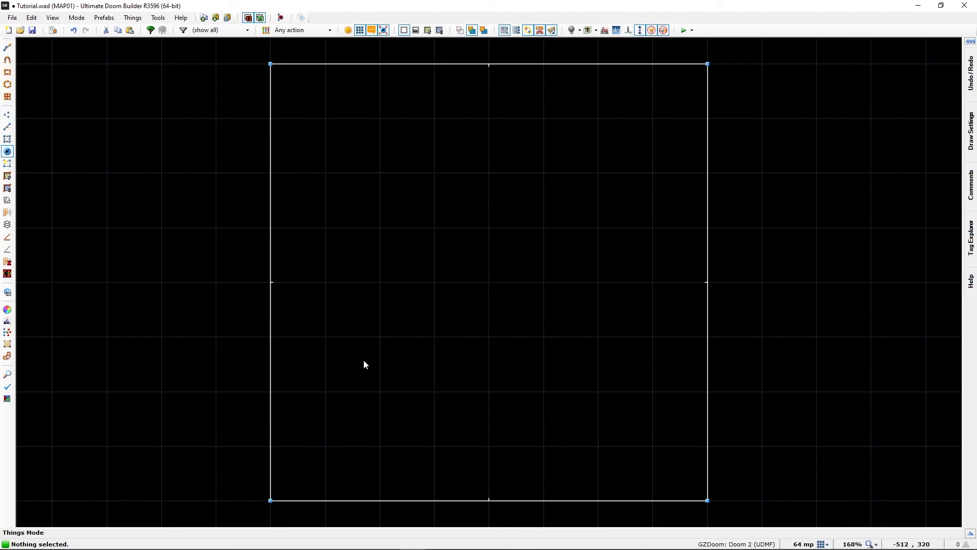
right_click(490, 447)
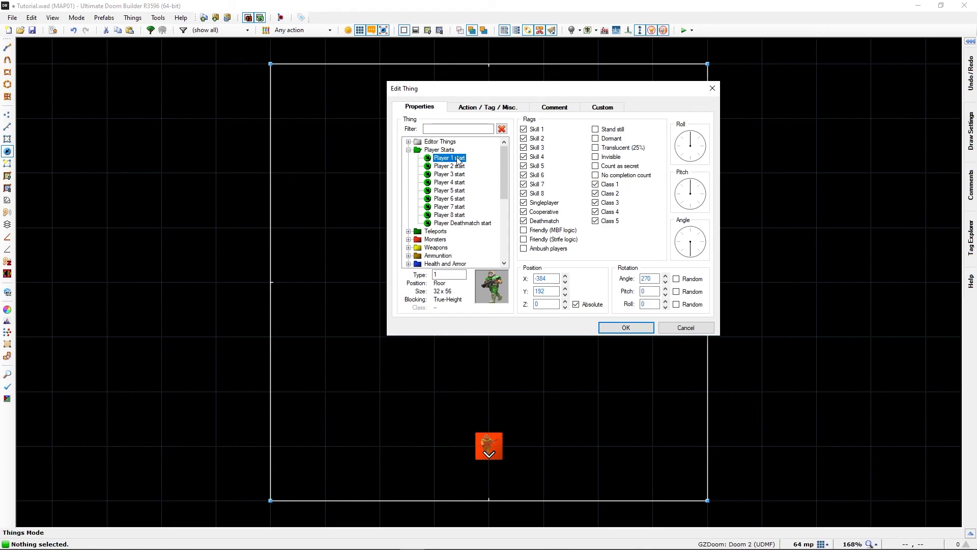
click(693, 234)
click(631, 329)
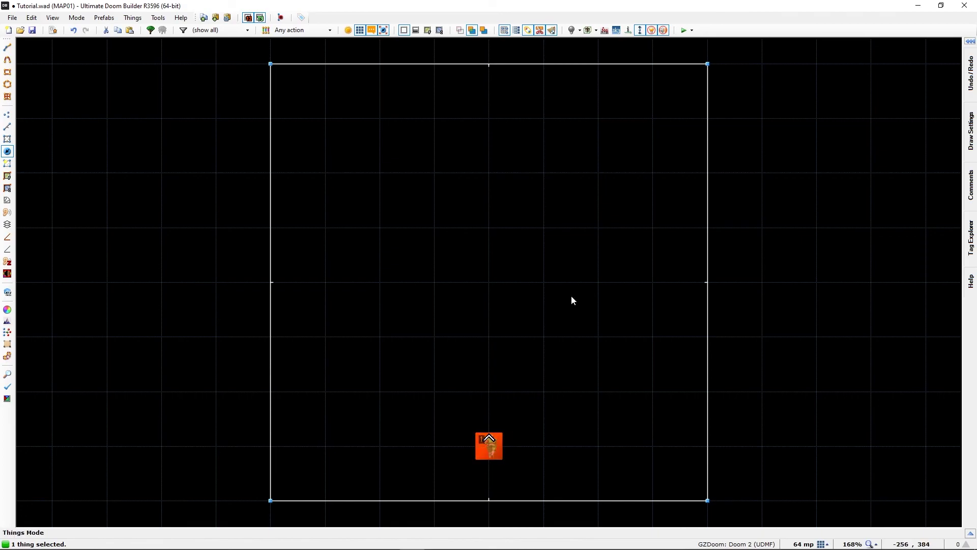
Clear the selection and adjust the grid with [ and ] until it reads 32.
key(c)
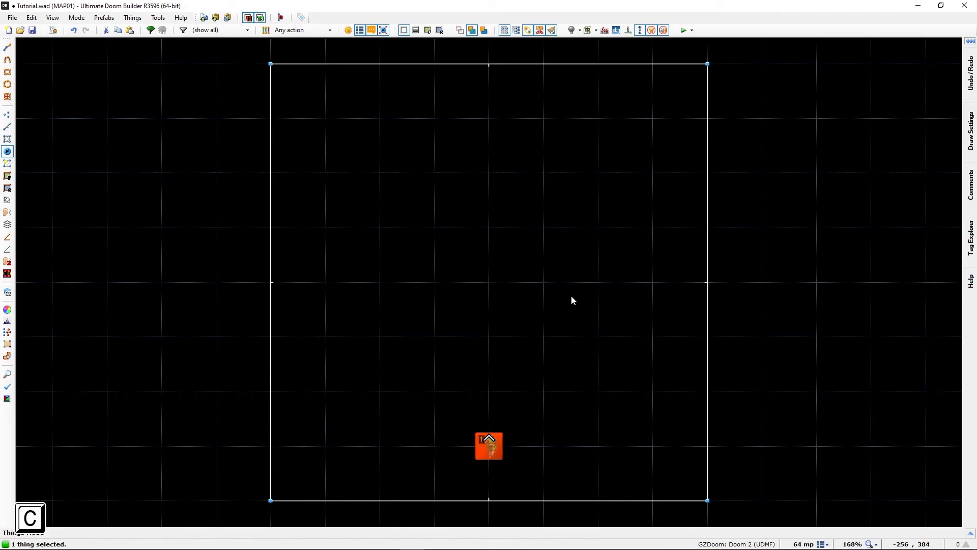
key(c)
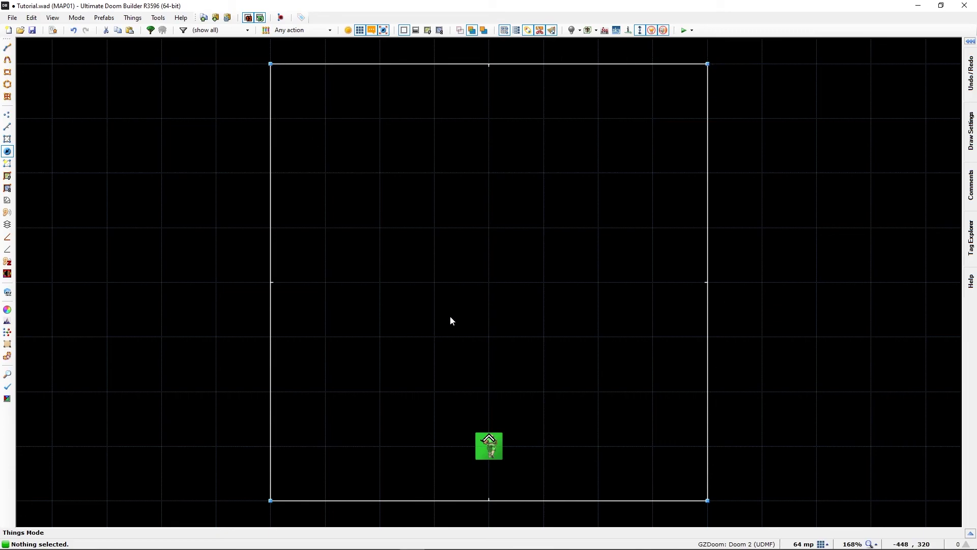
key(bracketright)
key(bracketleft)
key(bracketleft)
key(bracketright)
key(bracketleft)
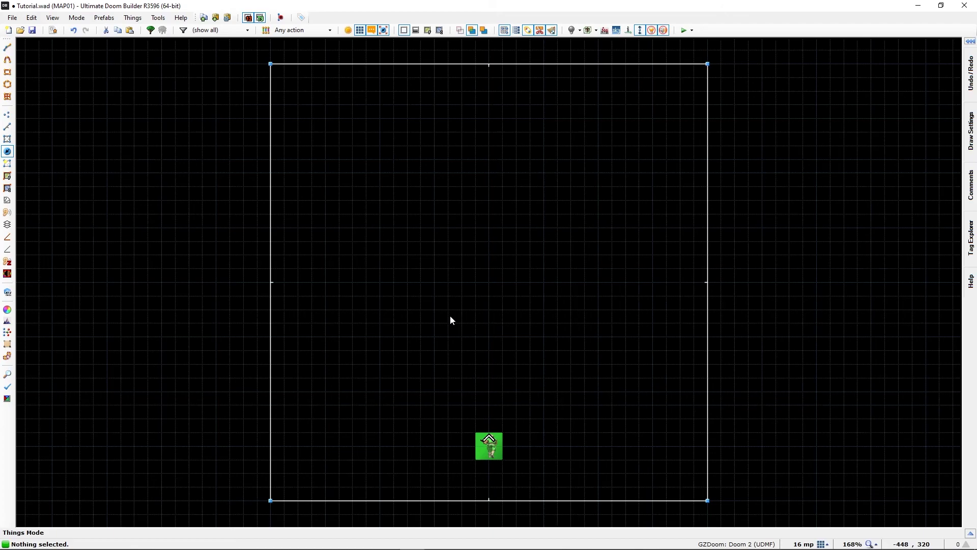
key(bracketleft)
key(bracketleft)
key(bracketleft)
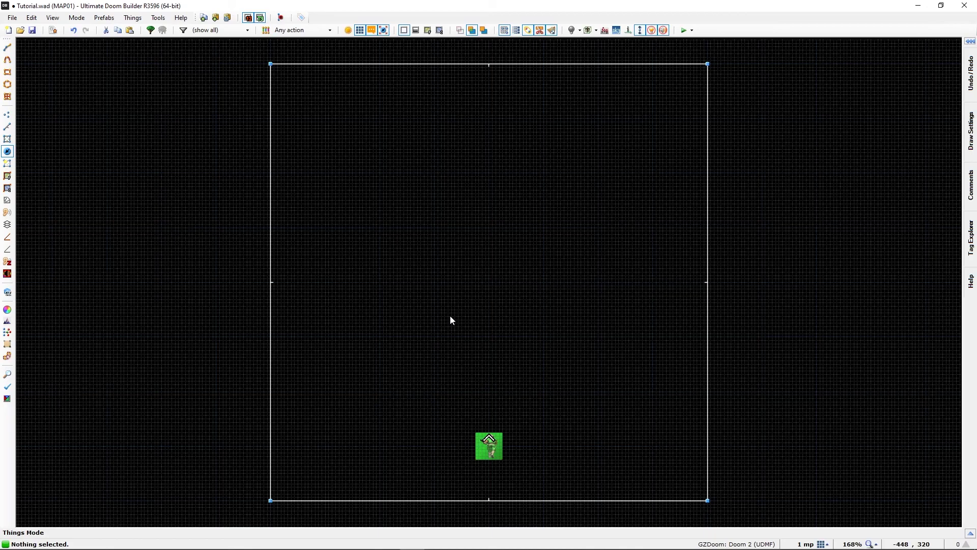
key(bracketright)
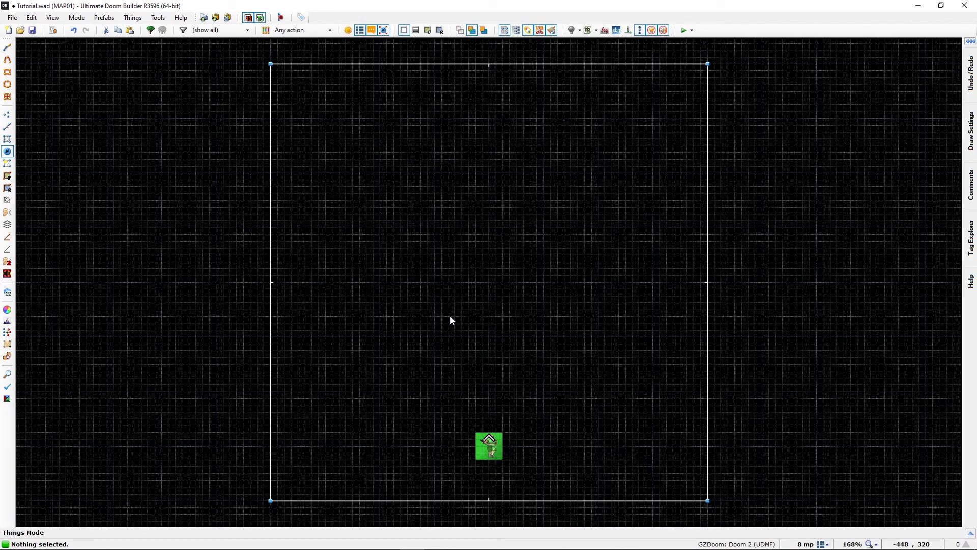
key(bracketright)
key(bracketright)
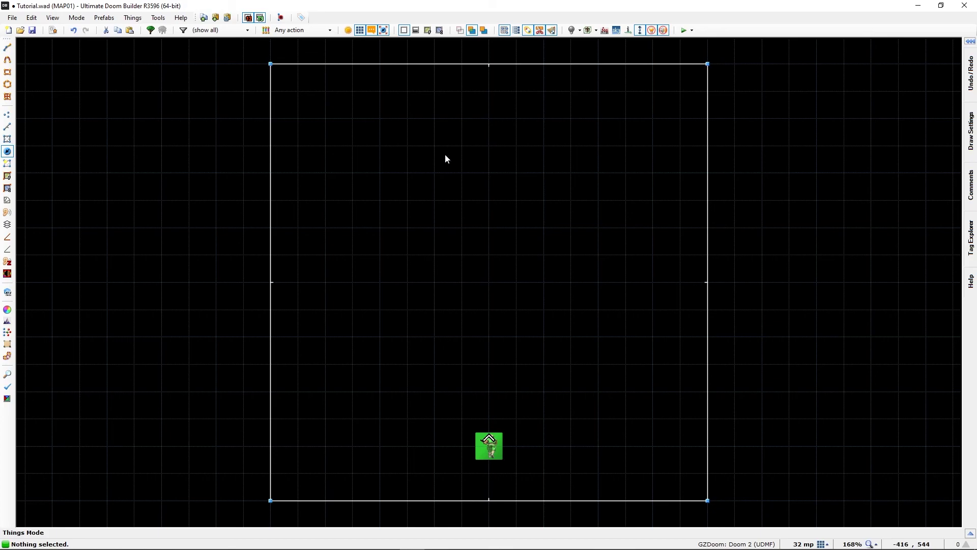
Switch the display back to floor textures, showing the brown tiled floor.
click(428, 31)
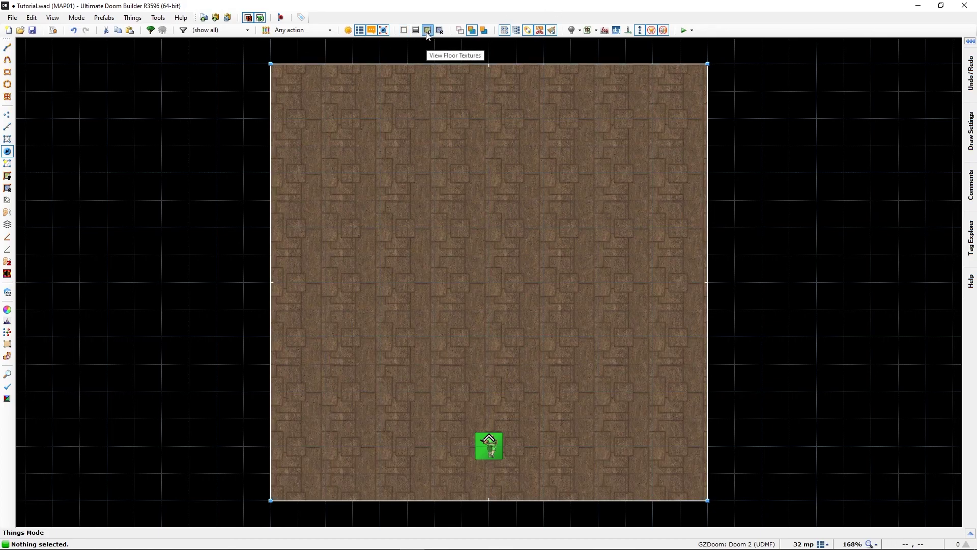